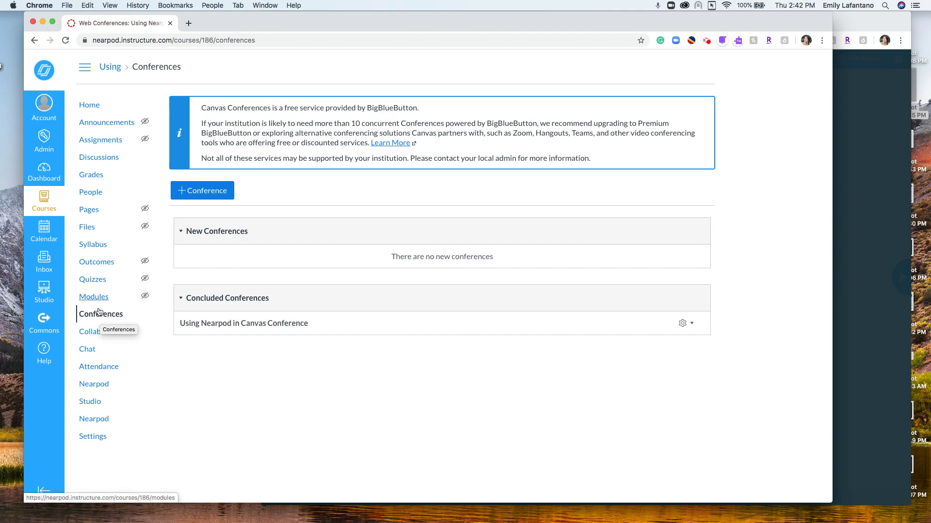
# Review the course navigation settings, then return to the course Conferences page.
pyautogui.click(92, 437)
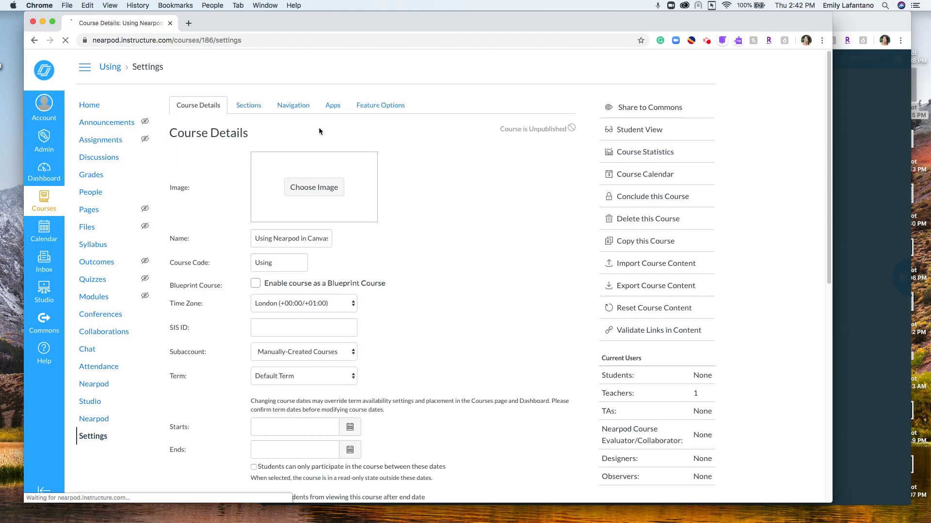
pyautogui.click(300, 106)
pyautogui.scroll(-2, 383, 403)
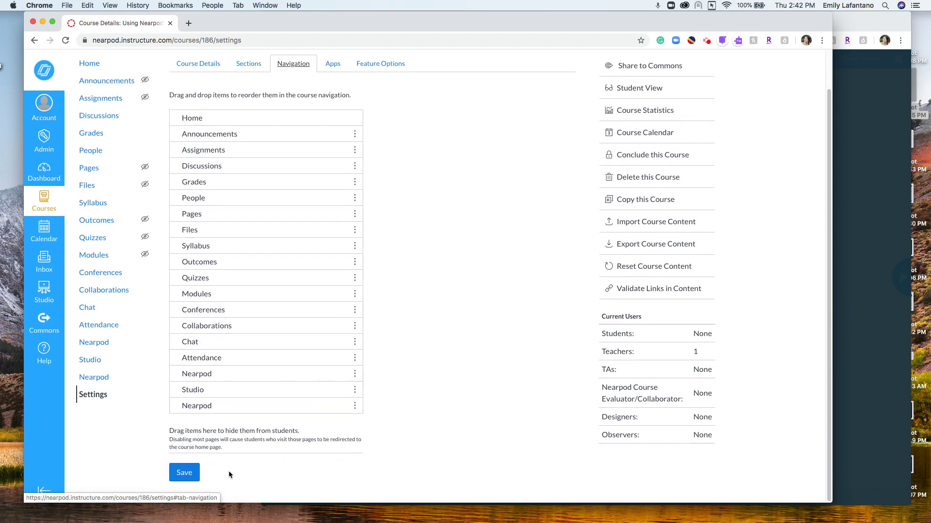
pyautogui.click(101, 273)
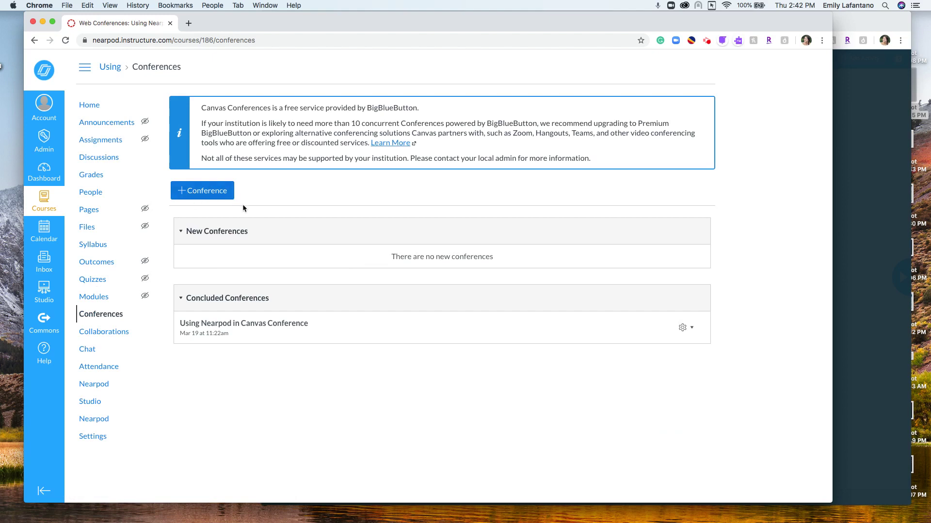
# Add a new BigBlueButton conference with recording enabled and save it.
pyautogui.click(204, 194)
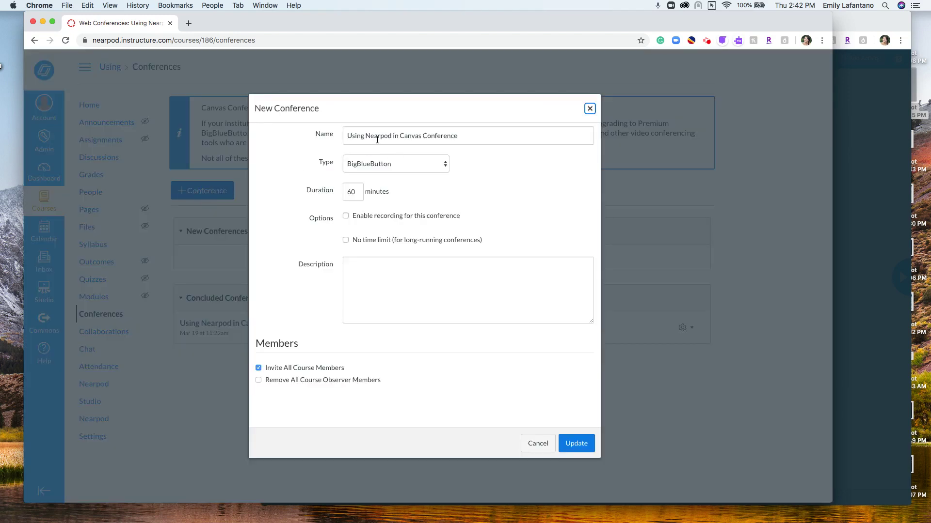
pyautogui.click(371, 165)
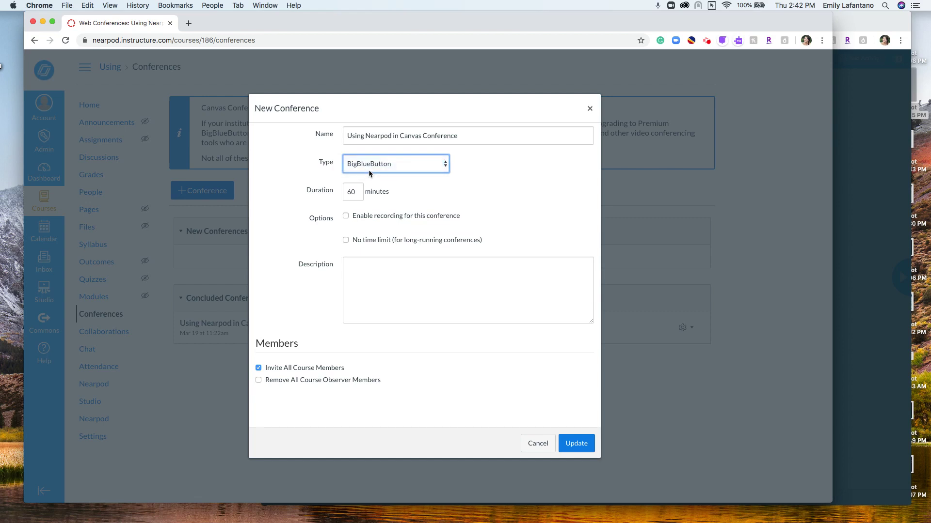
pyautogui.click(369, 170)
pyautogui.click(345, 217)
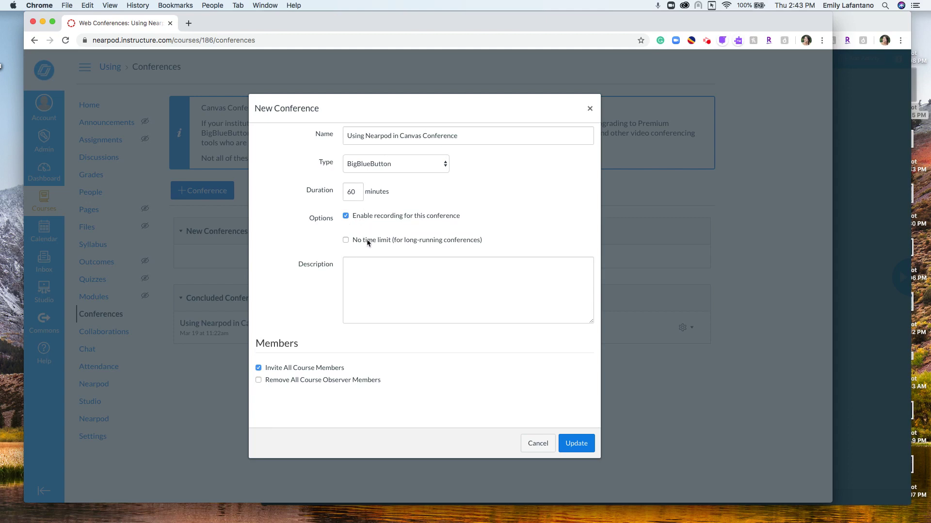
pyautogui.click(361, 297)
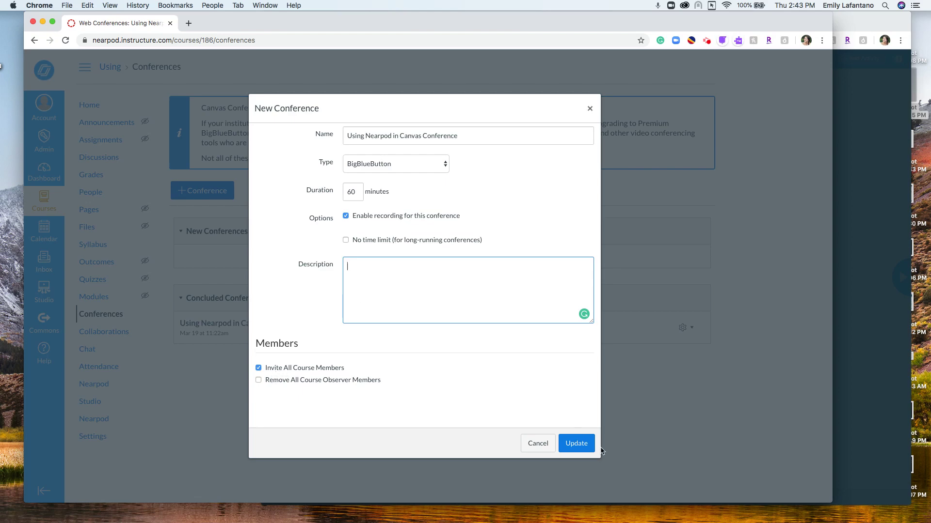
pyautogui.click(577, 445)
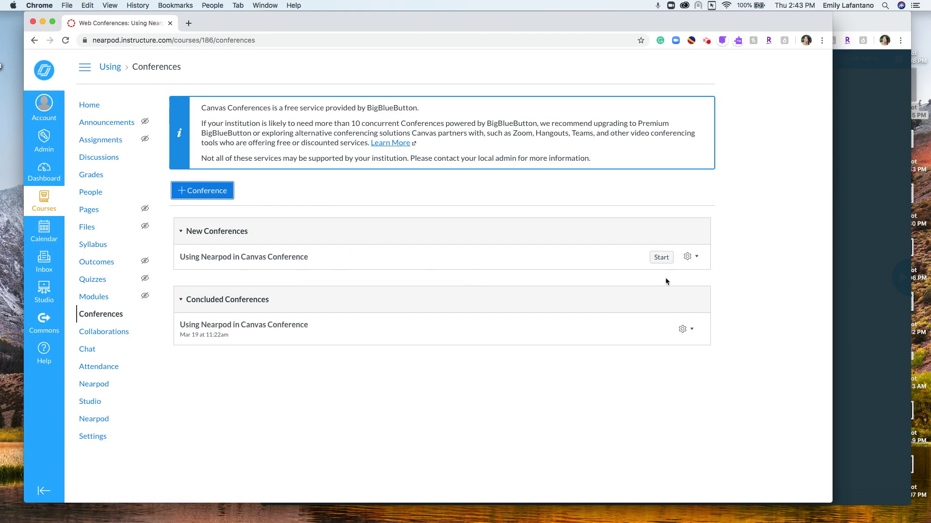
# Start the 'Using Nearpod in Canvas Conference' session from the New Conferences list.
pyautogui.click(668, 261)
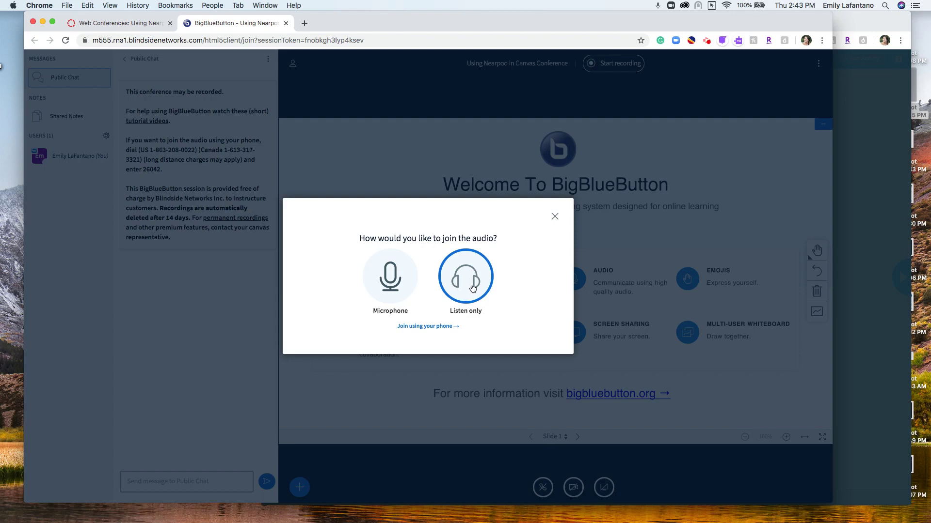
# Join audio by microphone, allowing browser mic access and confirming the echo test.
pyautogui.click(410, 279)
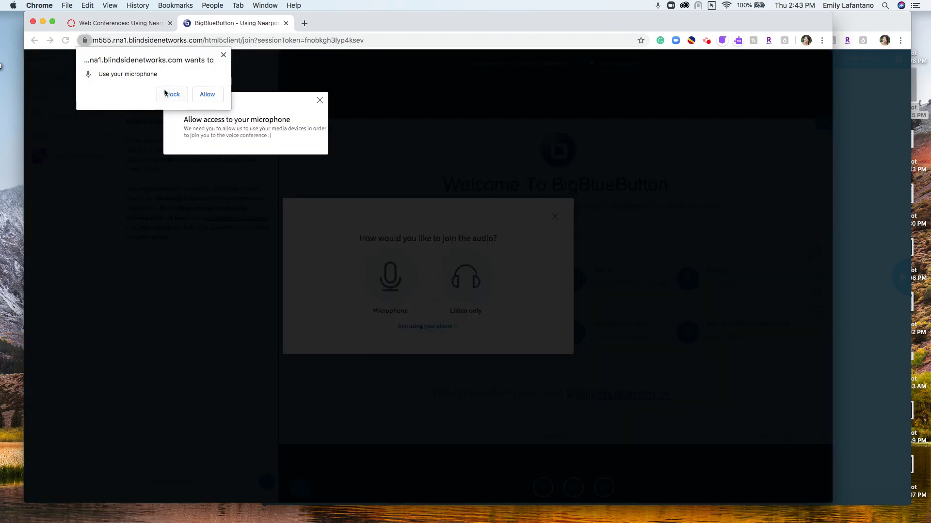
pyautogui.click(206, 95)
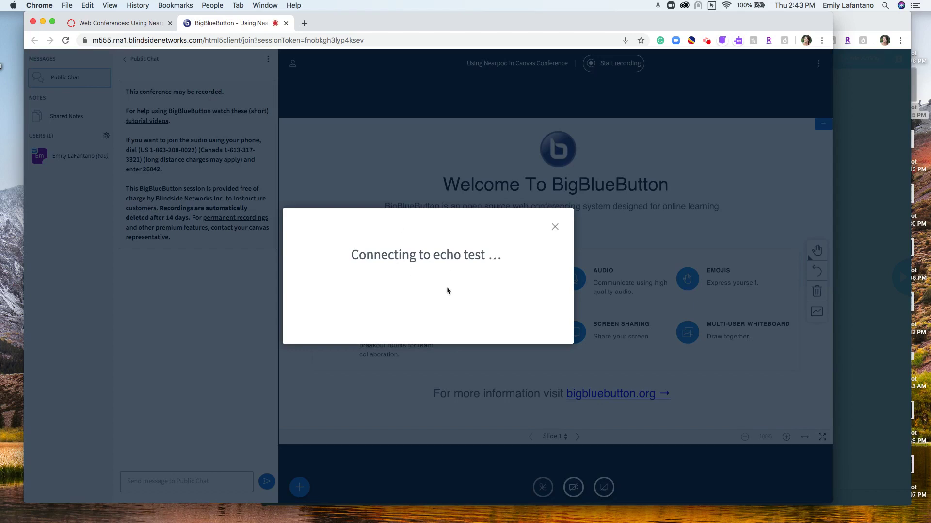
pyautogui.click(395, 282)
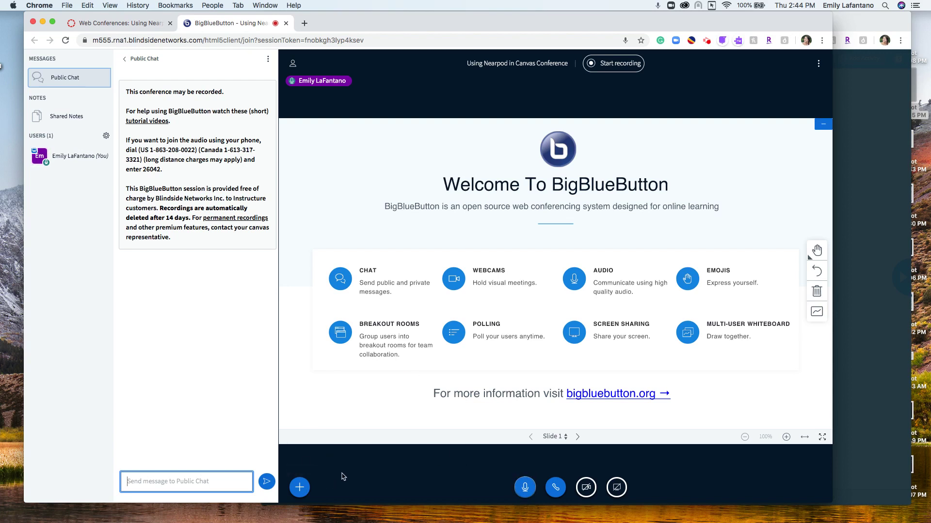
# Look through the presentation actions menu and your own user options, closing each.
pyautogui.click(300, 488)
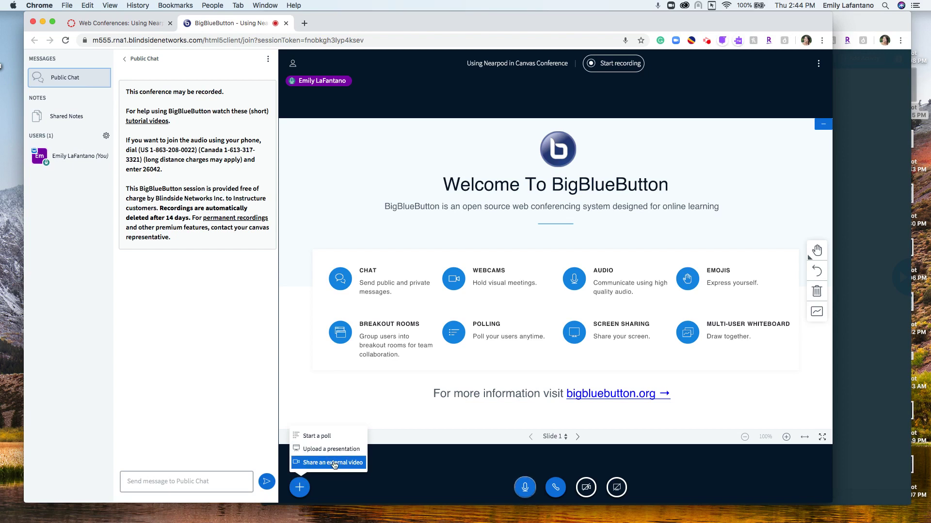
pyautogui.click(476, 490)
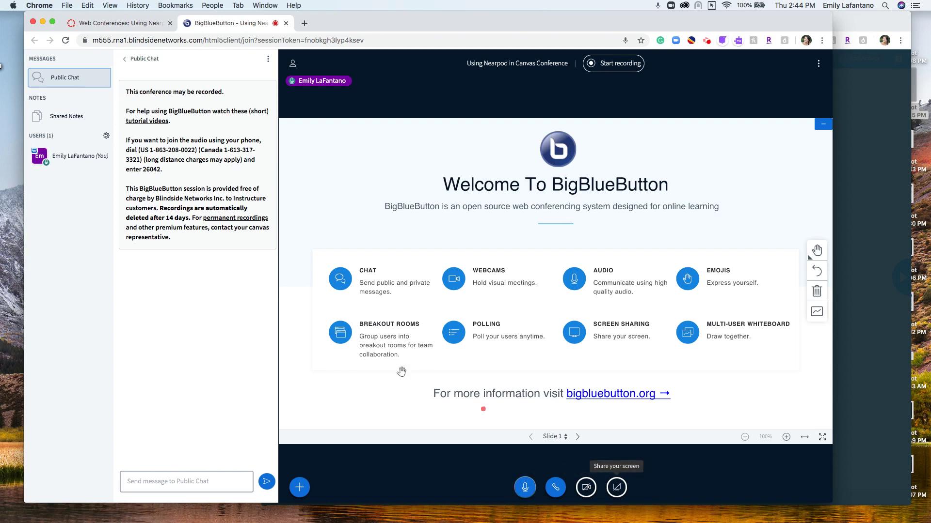
pyautogui.click(46, 160)
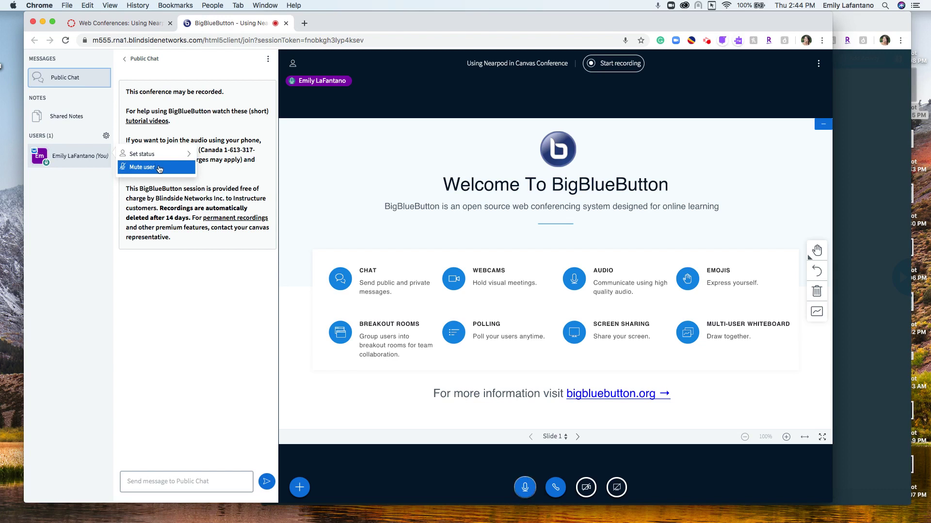
pyautogui.click(77, 198)
pyautogui.click(55, 159)
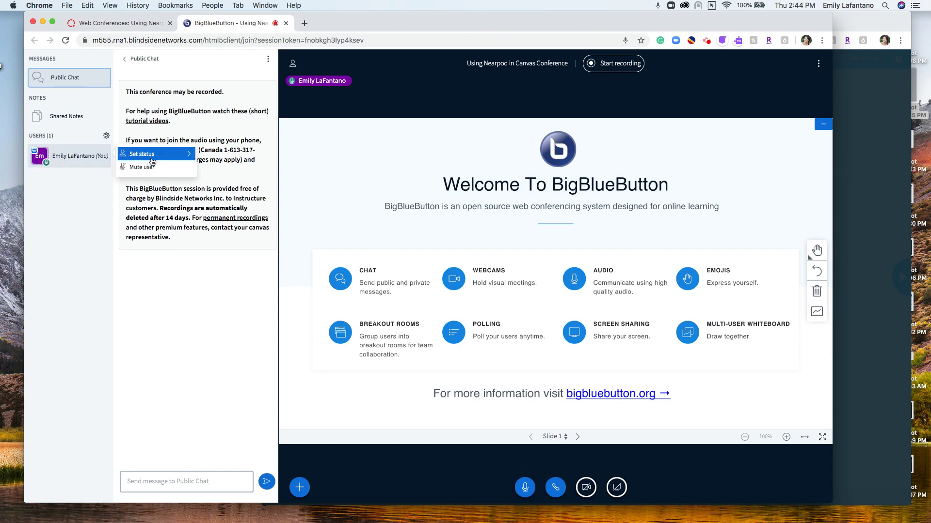
pyautogui.click(45, 199)
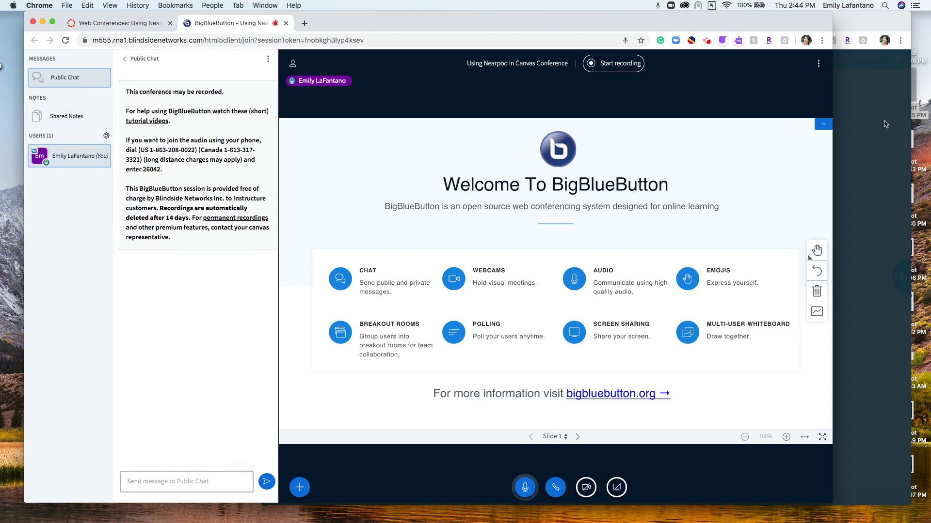
# Copy the Nearpod lesson's share link from the Nearpod window.
pyautogui.click(869, 124)
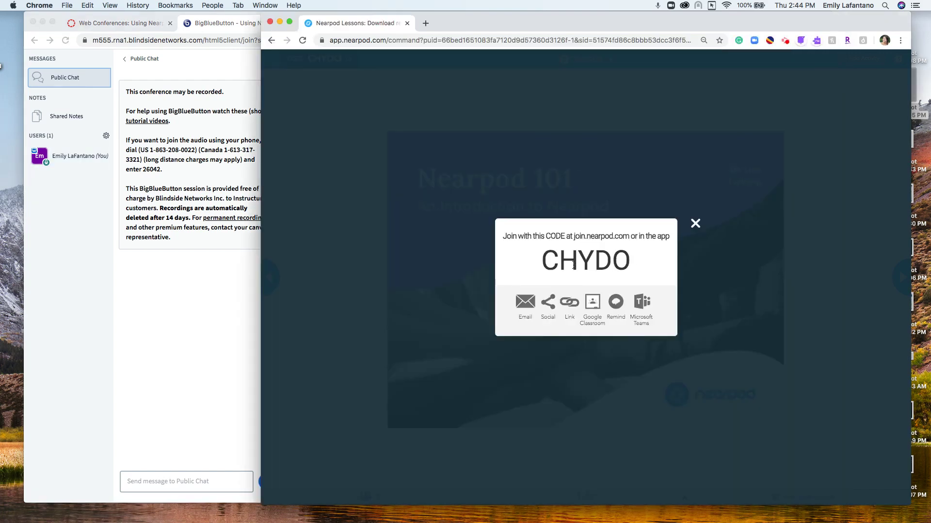
pyautogui.click(571, 310)
pyautogui.click(629, 338)
# Paste the Nearpod lesson link into the public chat and send it.
pyautogui.click(154, 484)
pyautogui.click(143, 481)
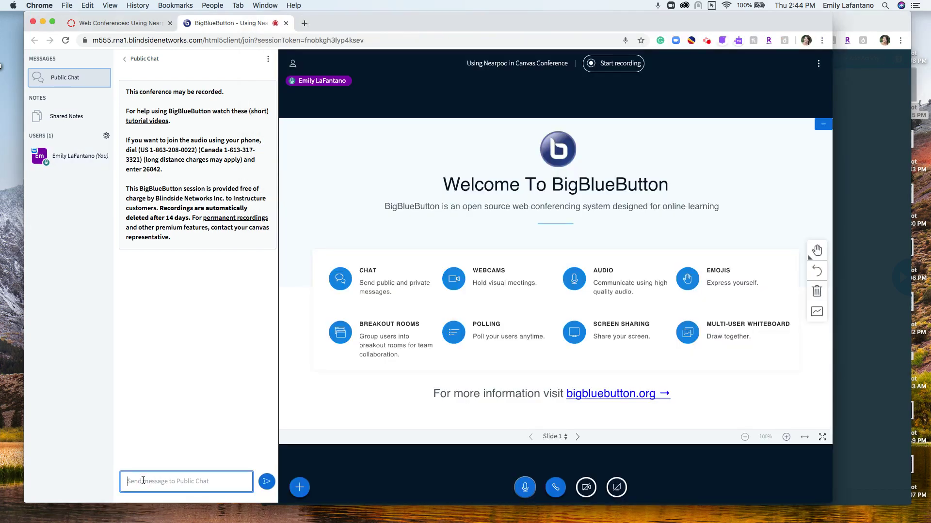
pyautogui.press('super+v')
pyautogui.click(266, 477)
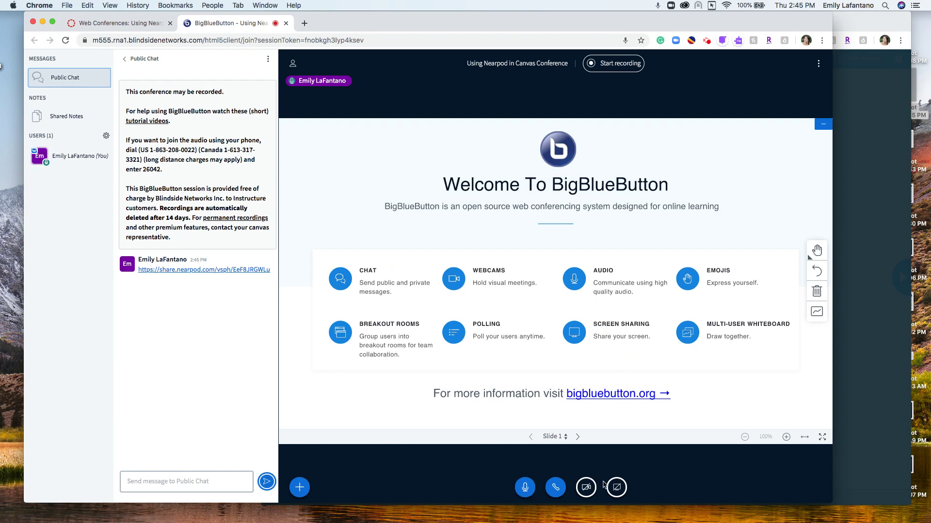
# Share Screen 2 under Your Entire Screen with the conference.
pyautogui.click(617, 490)
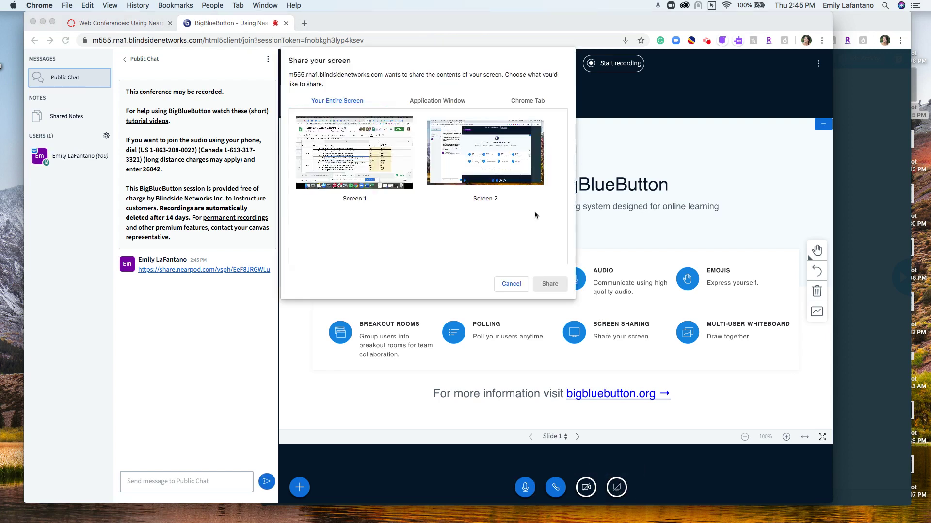
pyautogui.click(500, 167)
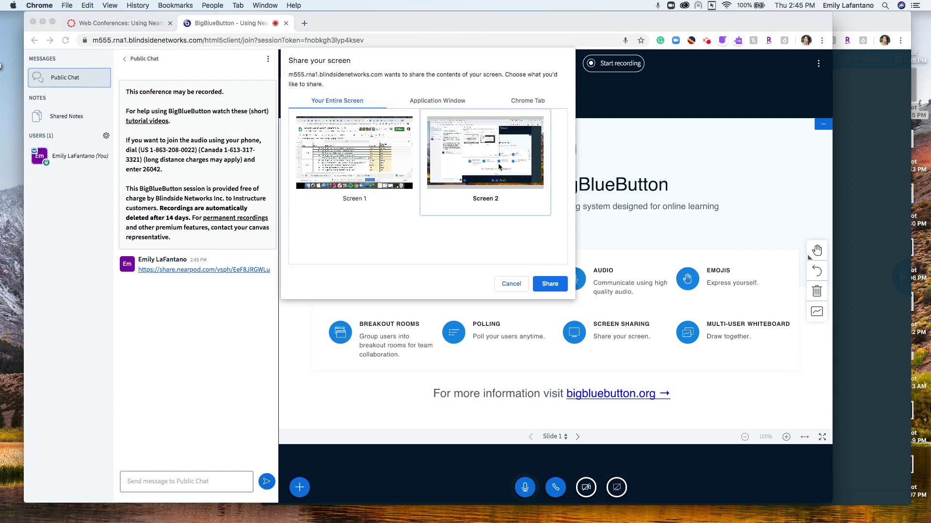
pyautogui.click(550, 284)
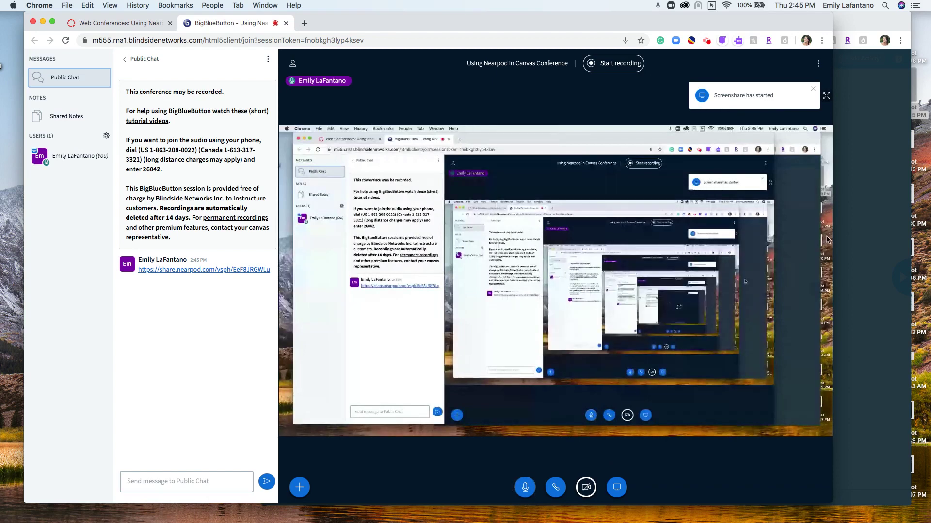
# Resize the Nearpod and conference windows so they sit side by side.
pyautogui.click(43, 22)
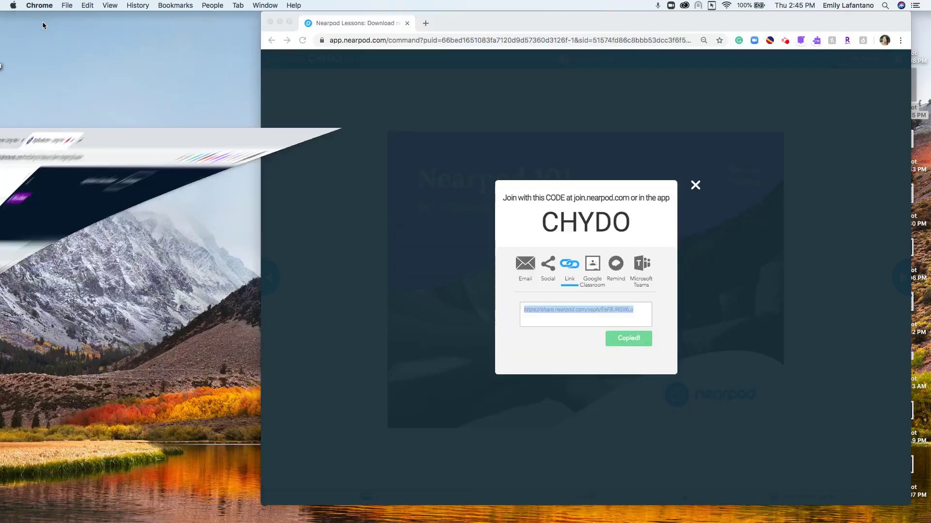
pyautogui.moveTo(261, 72); pyautogui.dragTo(49, 70)
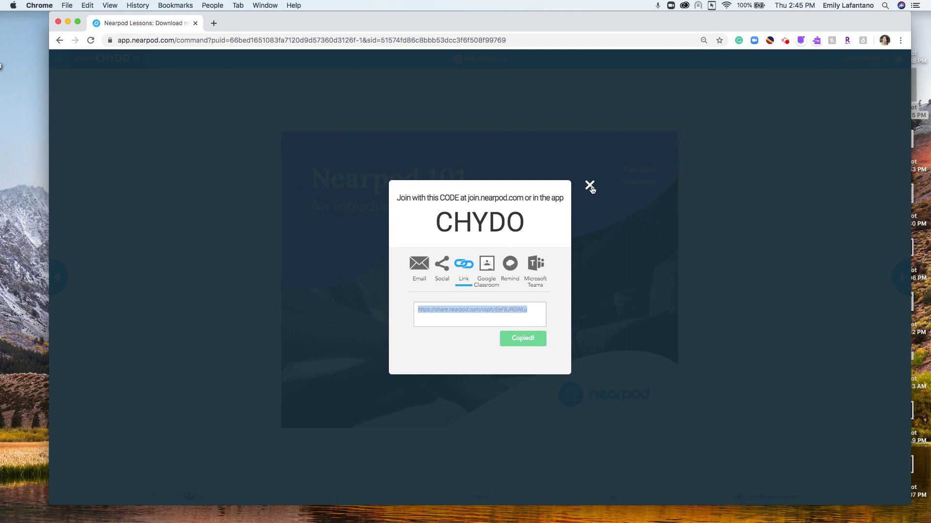
pyautogui.moveTo(54, 145); pyautogui.dragTo(247, 177)
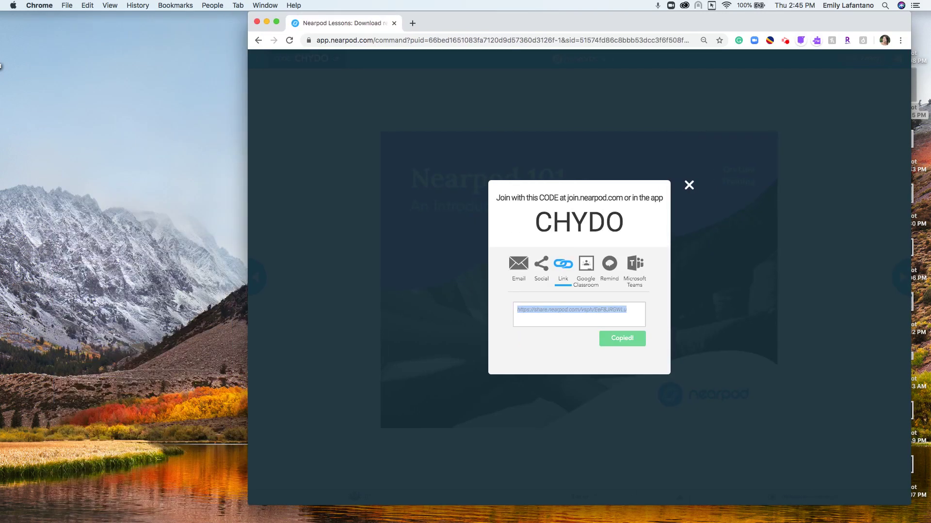
pyautogui.click(1, 66)
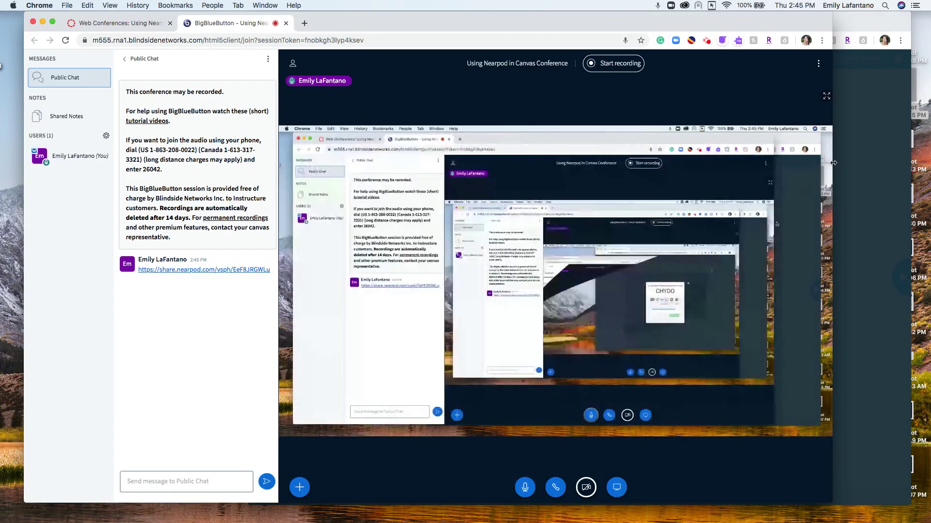
pyautogui.moveTo(834, 163); pyautogui.dragTo(242, 193)
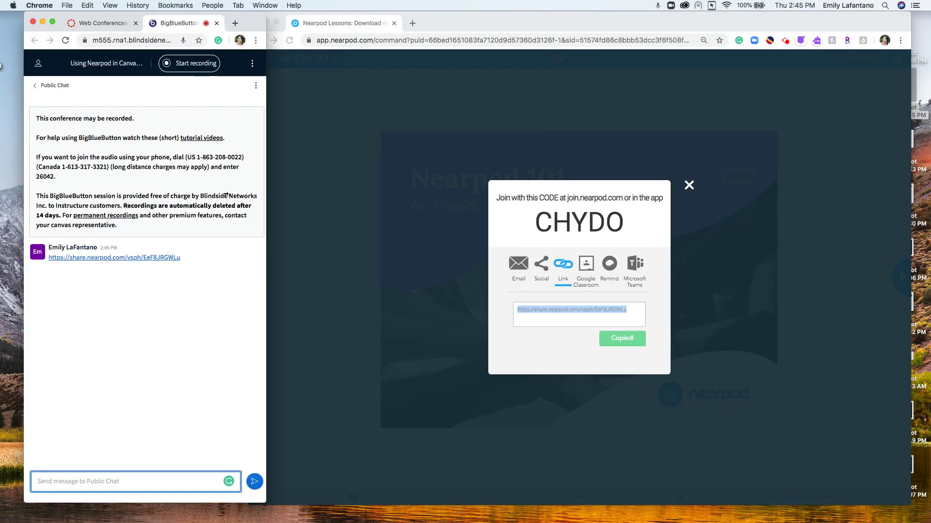
# Bring the conference window forward and widen it back to its full layout.
pyautogui.click(304, 128)
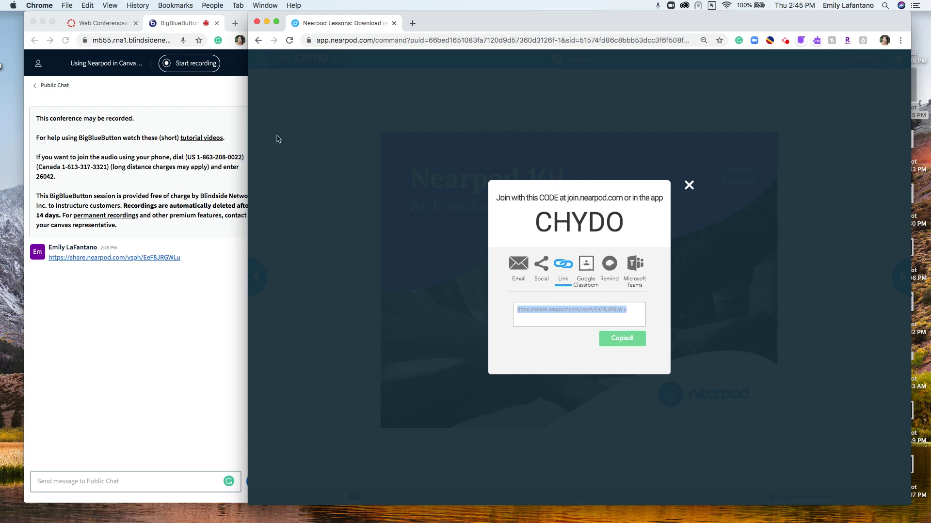
pyautogui.click(224, 128)
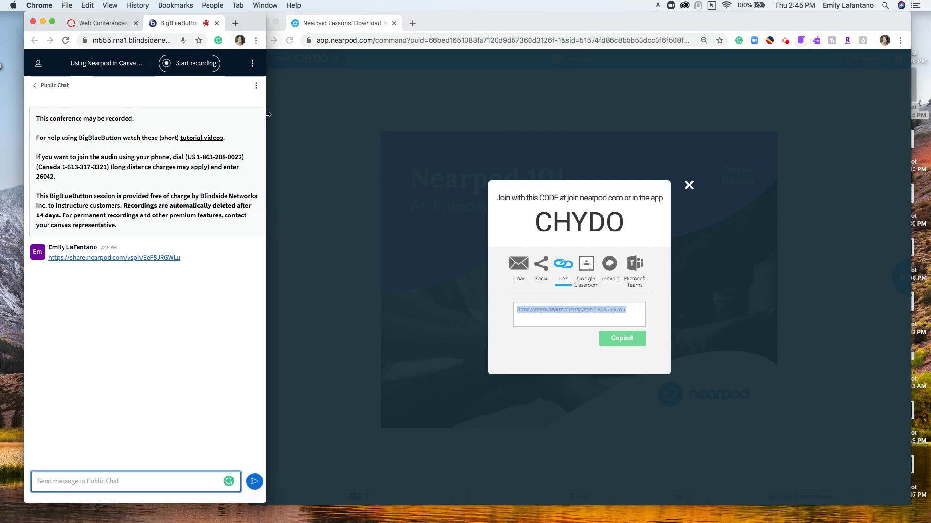
pyautogui.moveTo(268, 115); pyautogui.dragTo(890, 214)
pyautogui.click(640, 486)
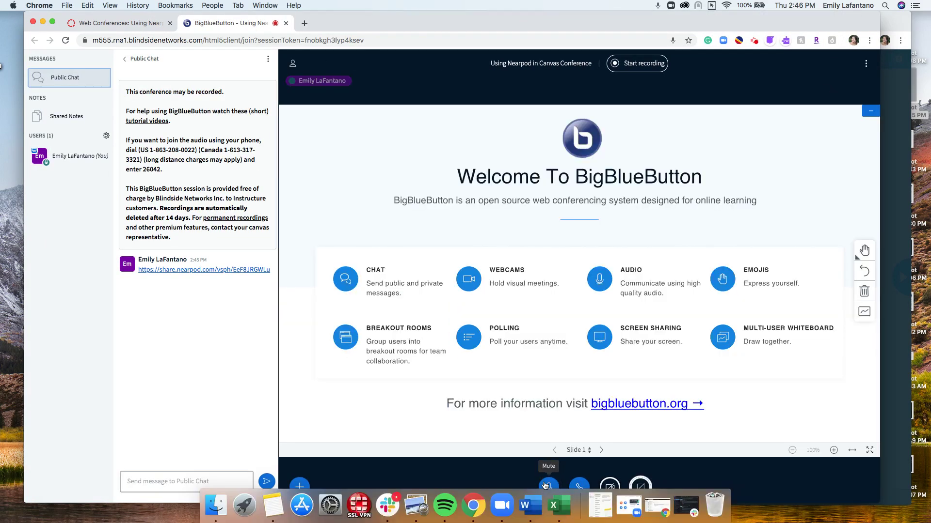